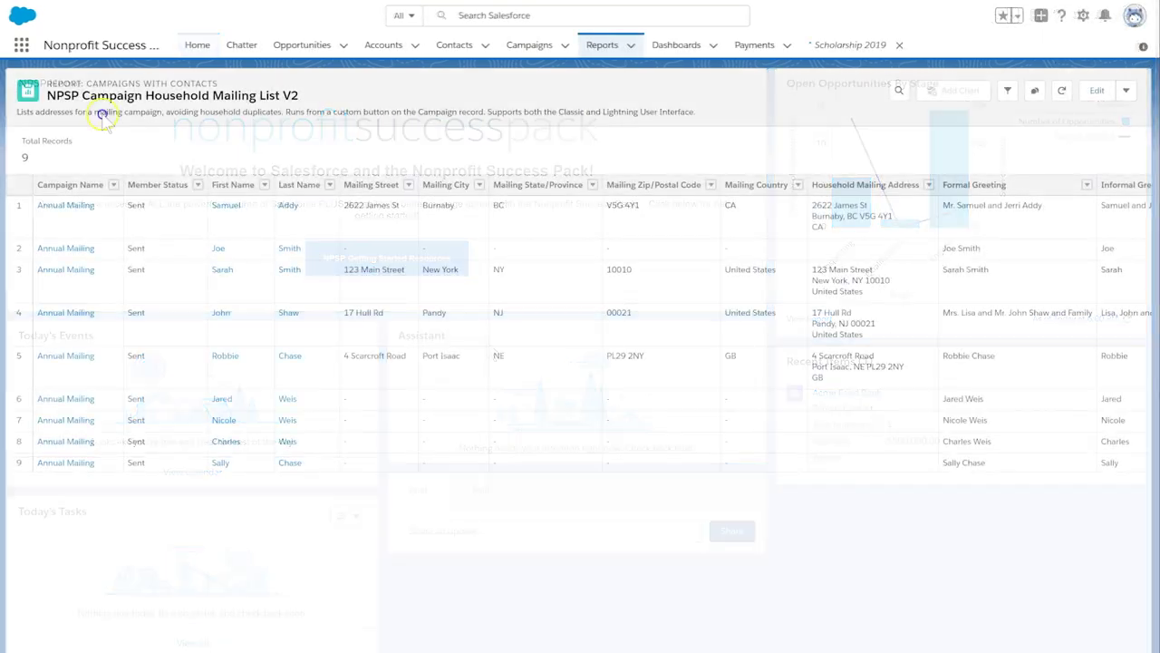
Step: Move and enlarge the exported Household Mailing List V2 Excel window, then scroll through its rows
left_click_drag(472, 132, 607, 132)
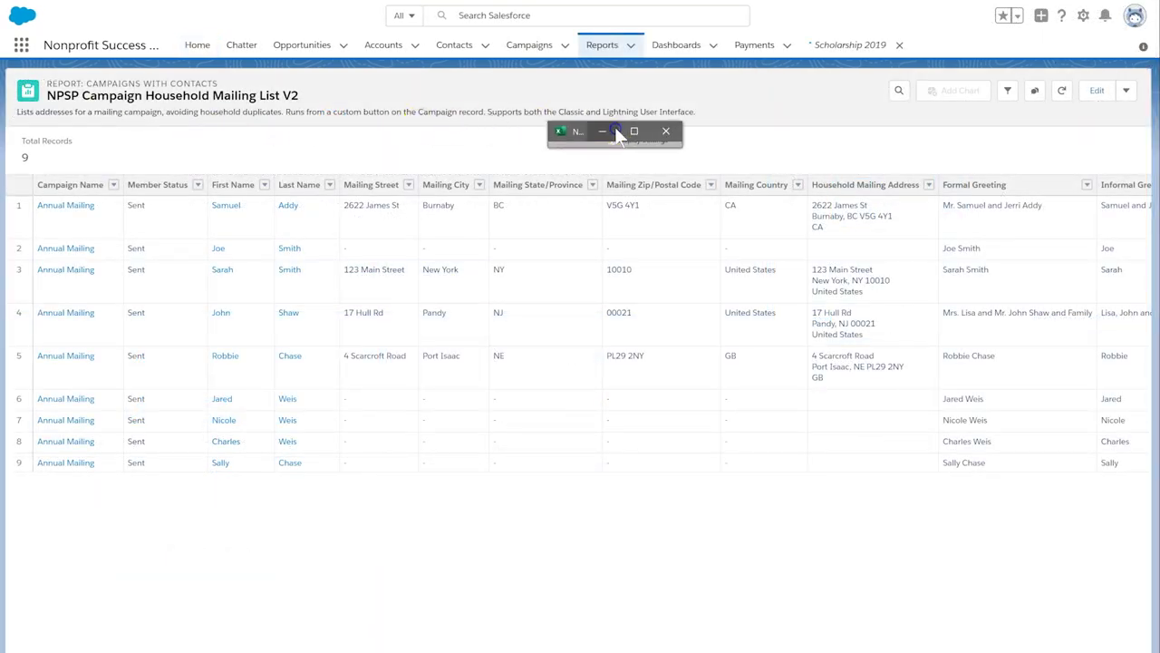
left_click_drag(679, 153, 1076, 615)
left_click_drag(823, 136, 663, 23)
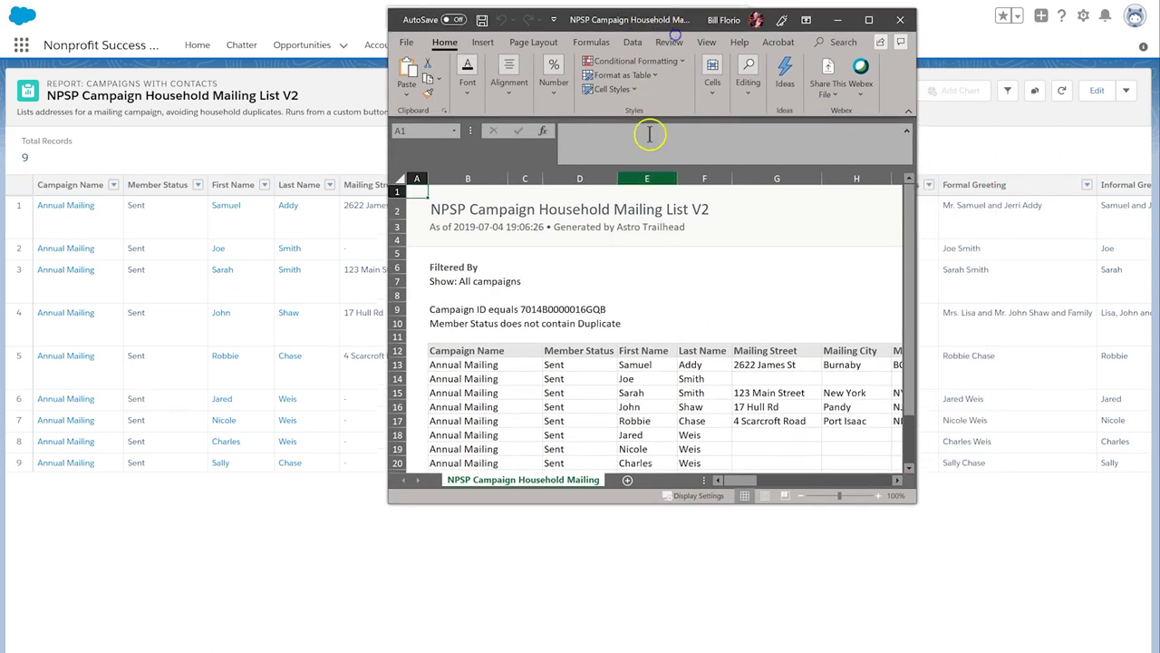
scroll(700, 343, "down", 4)
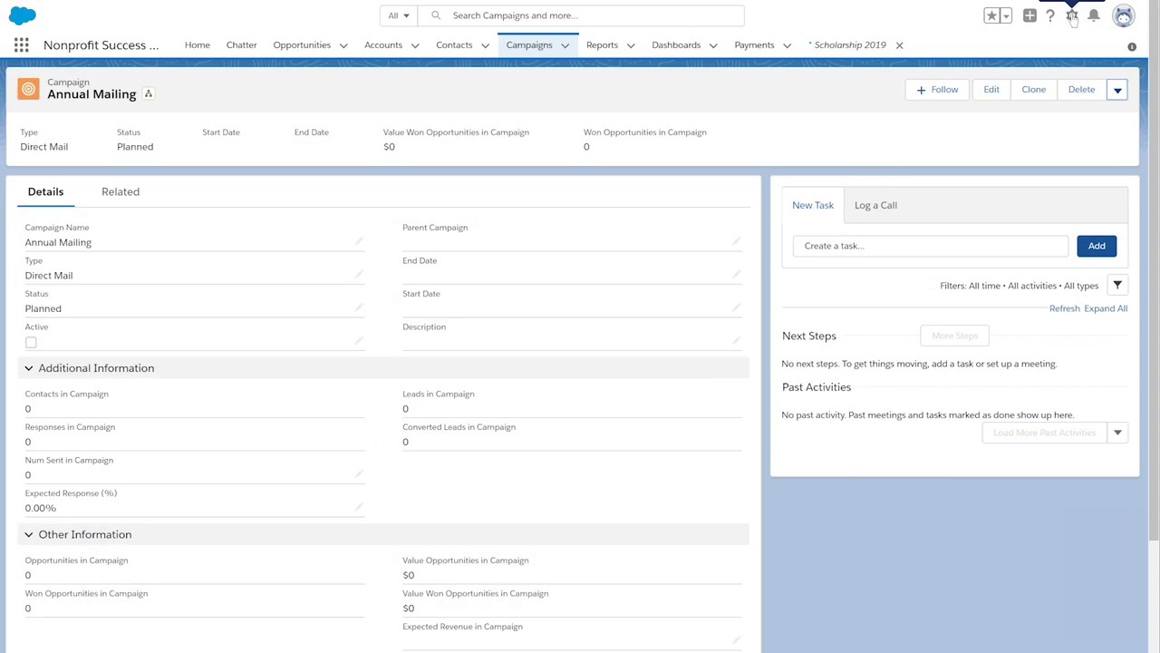
Step: In the Campaign object's NPSP Campaign Layout, add Household Mailing List to Mobile & Lightning Actions and save
left_click(941, 45)
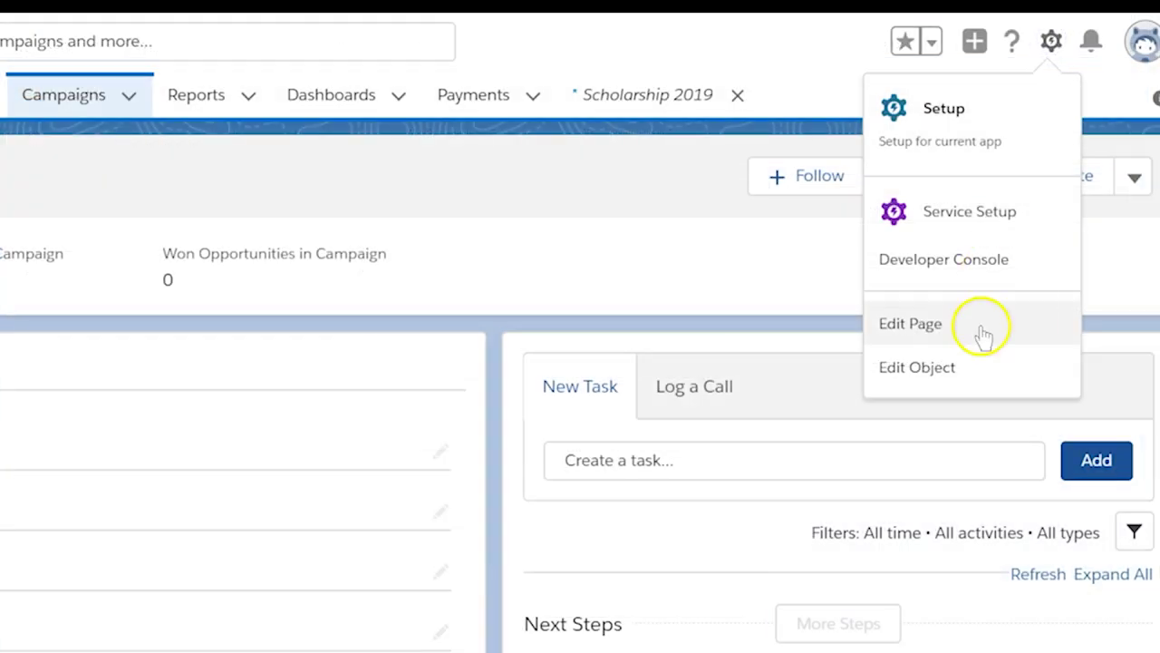
left_click(963, 373)
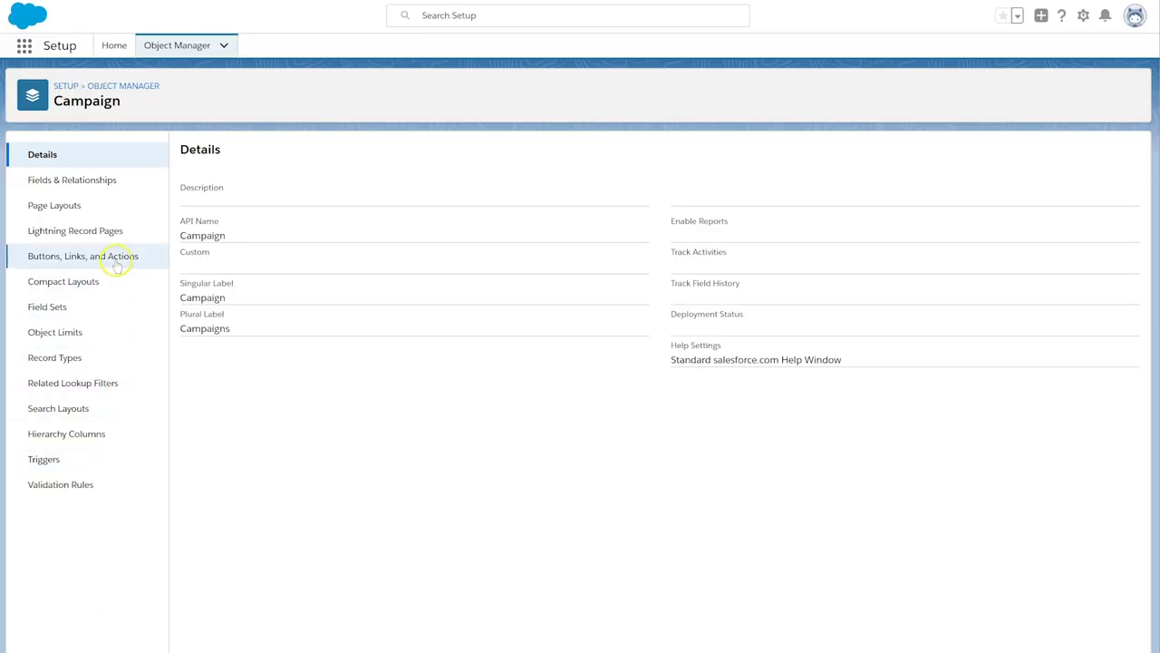
left_click(56, 207)
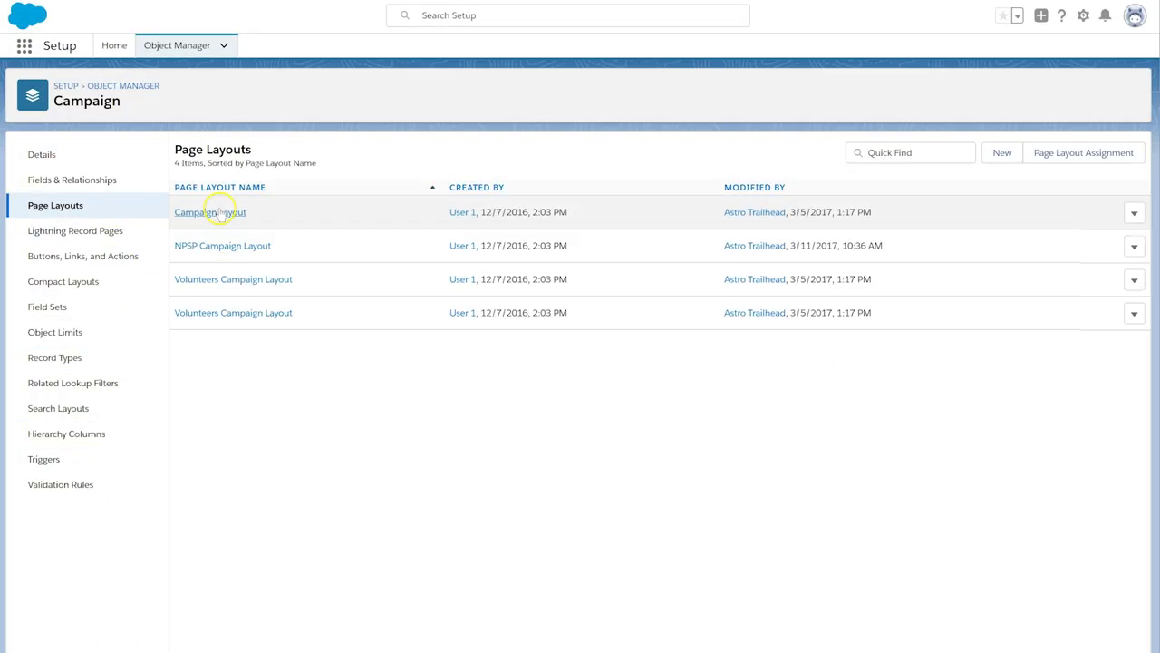
left_click(226, 245)
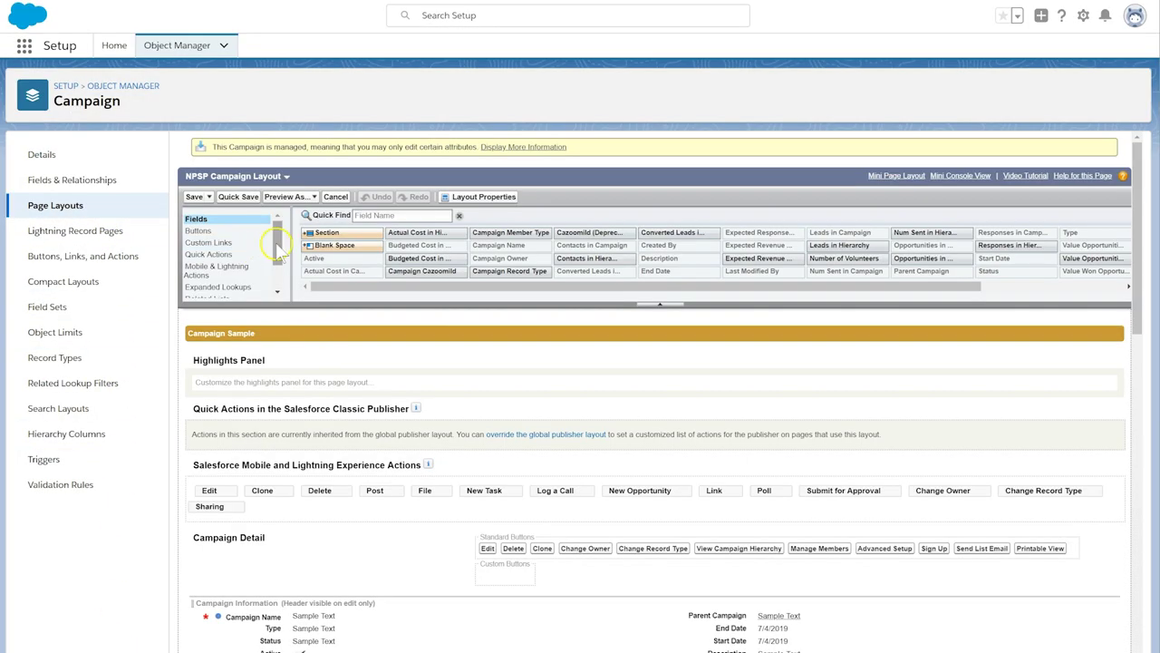
left_click_drag(277, 243, 273, 257)
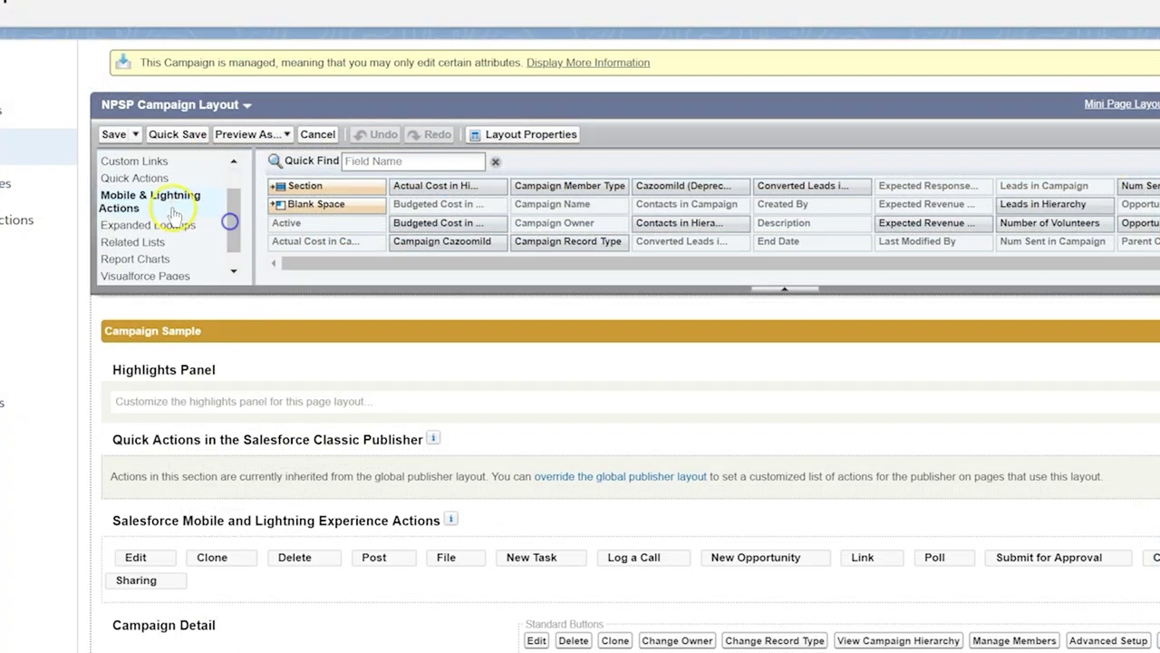
left_click(173, 207)
left_click_drag(593, 207, 143, 561)
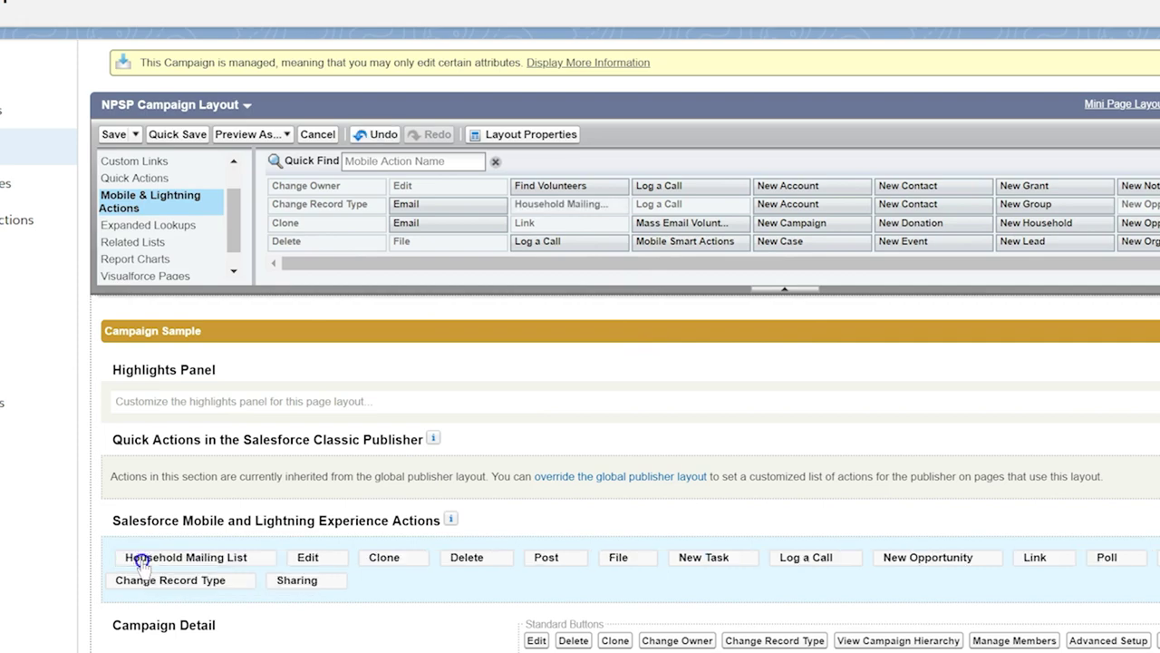
left_click(113, 134)
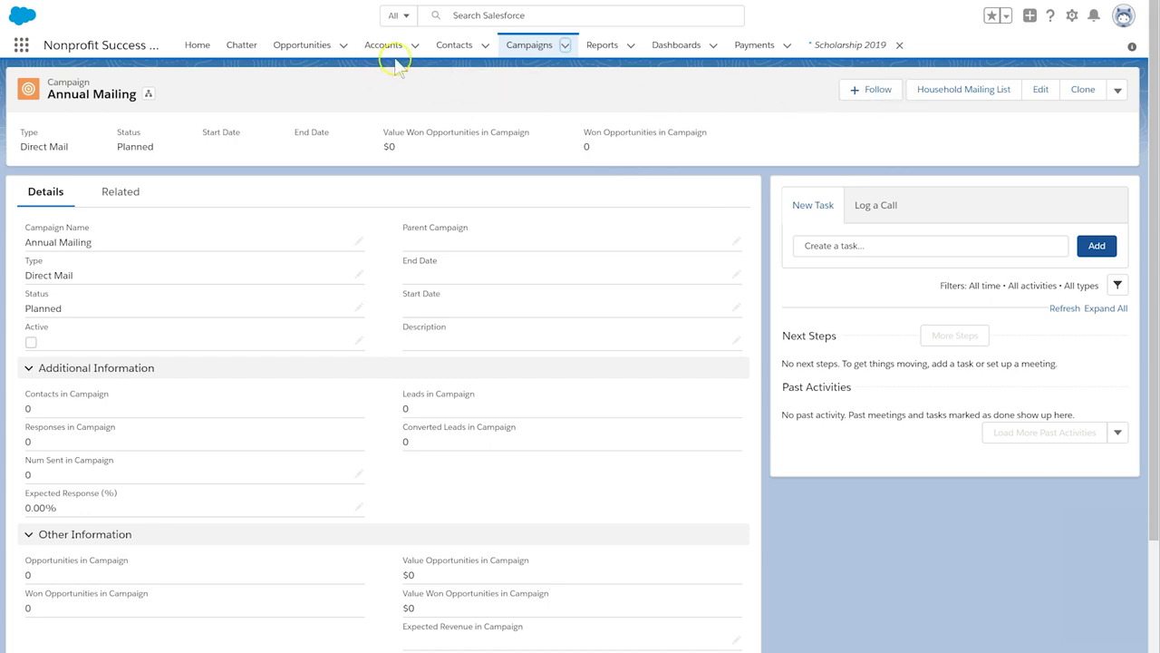
Step: Go to the Contacts list and scroll through the filtered contacts
left_click(467, 50)
scroll(852, 381, "down", 3)
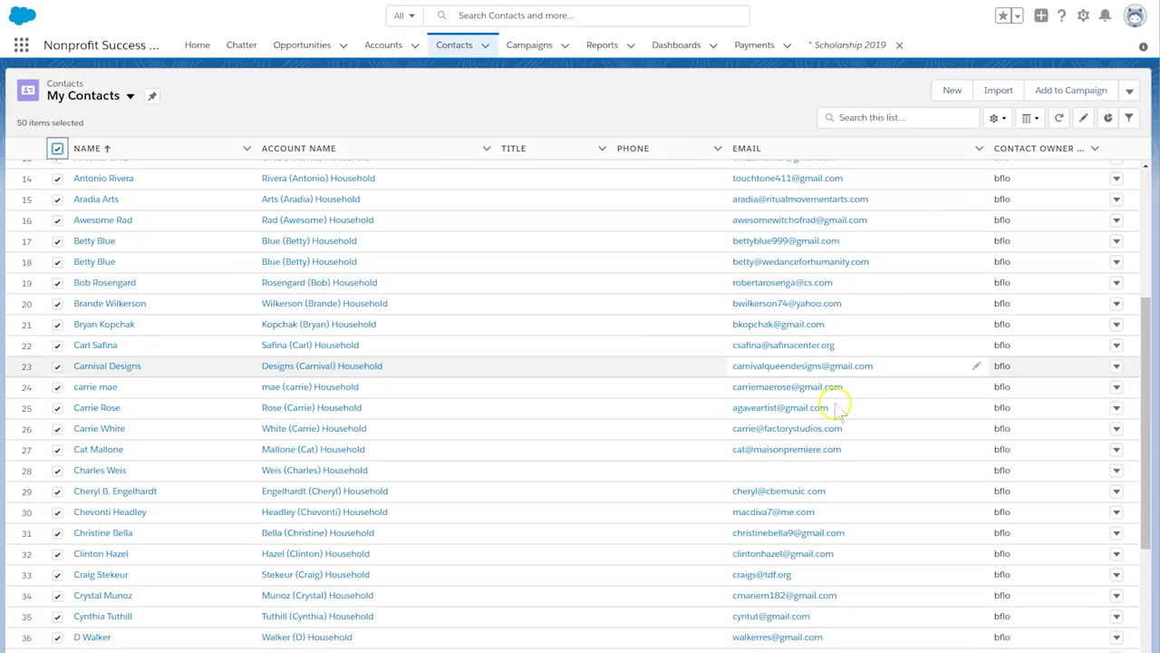
scroll(829, 415, "down", 3)
scroll(824, 419, "up", 6)
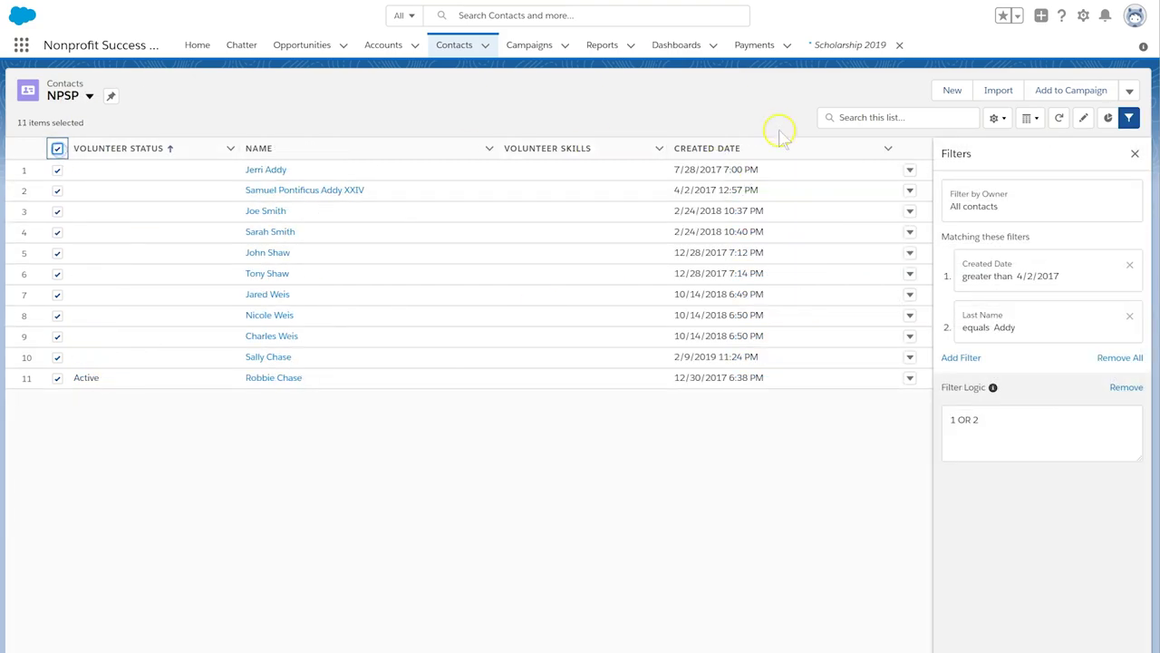
Step: Add the 11 checked contacts to Annual Mailing as Sent, then run its Household Mailing List
left_click(1061, 91)
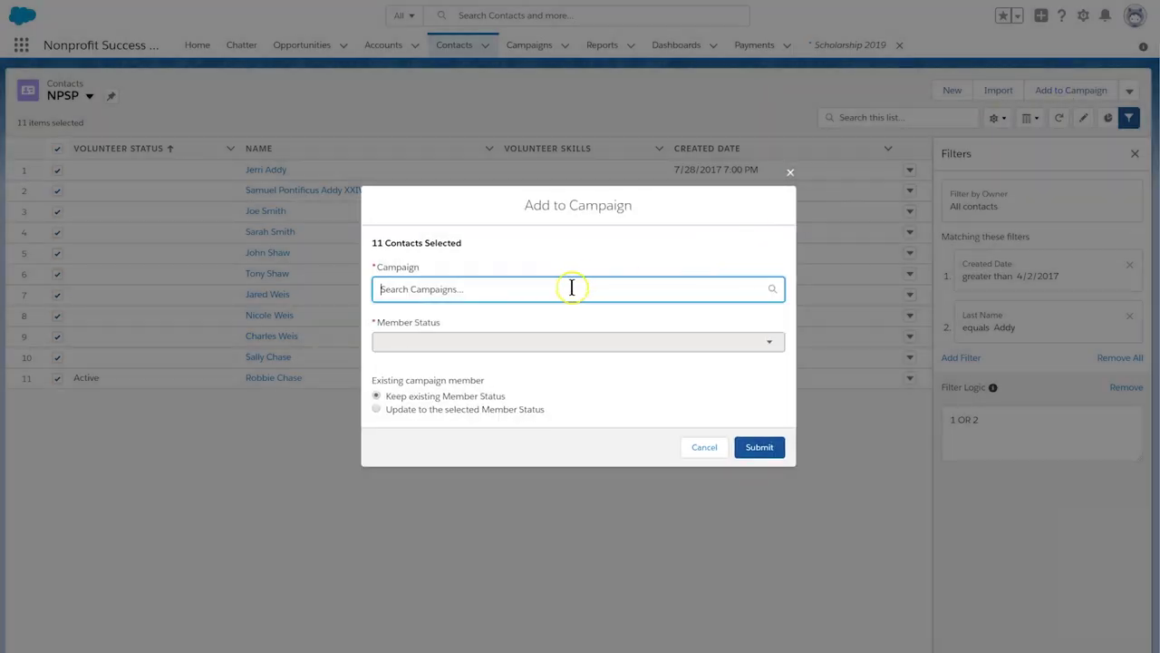
left_click(574, 288)
left_click(537, 321)
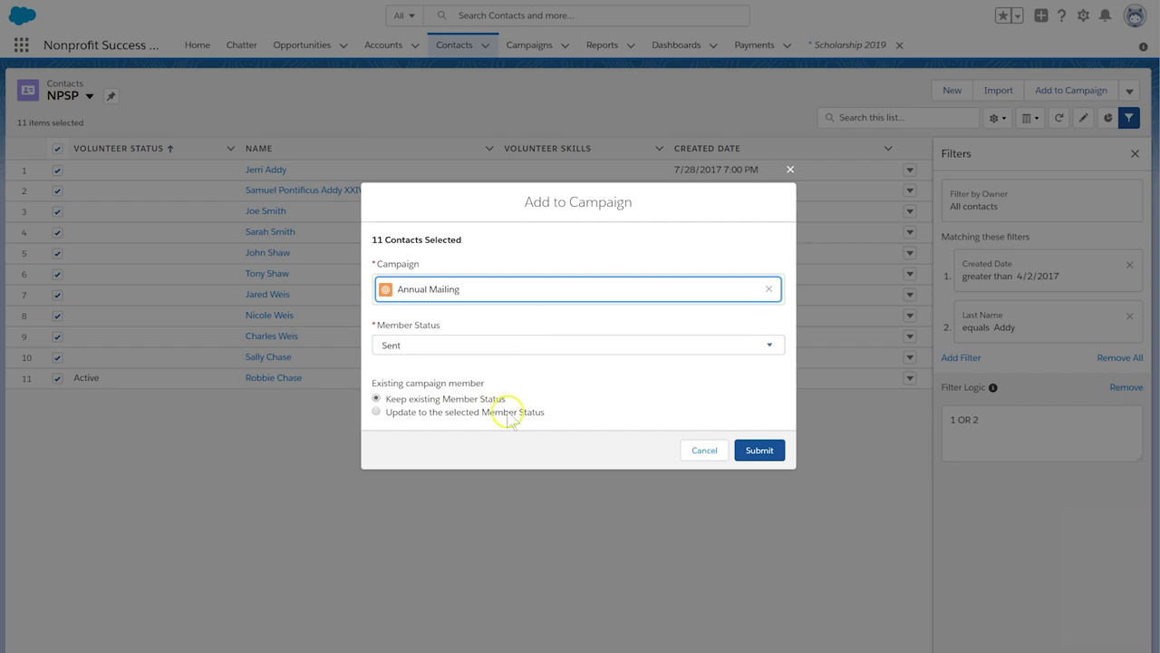
left_click(752, 449)
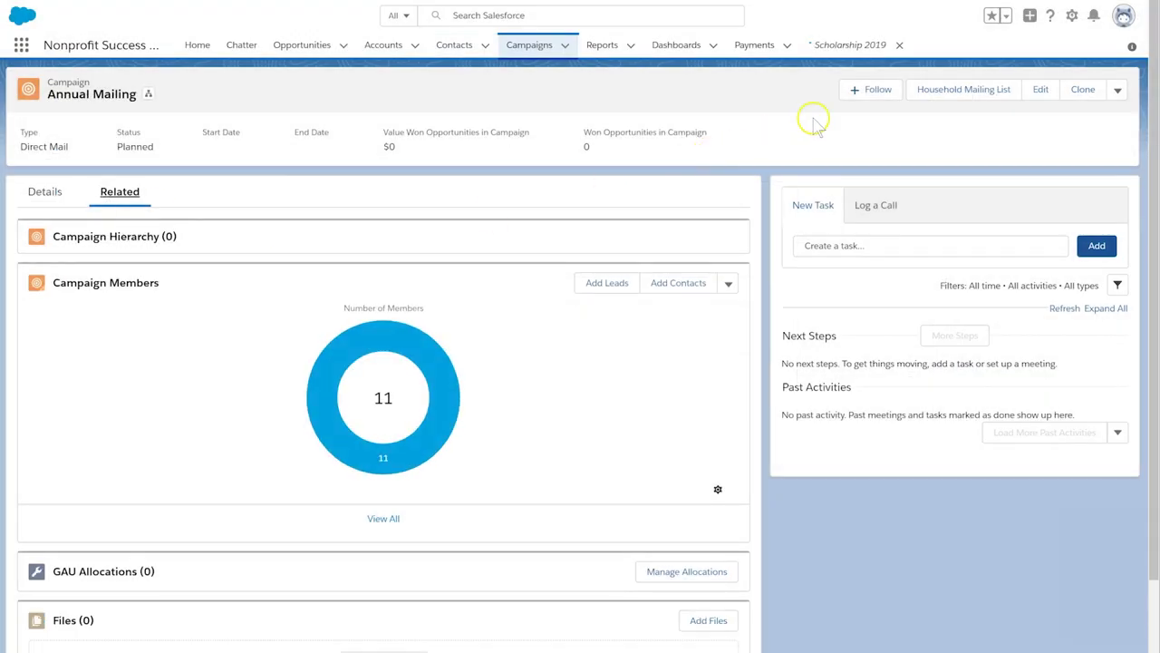
left_click(958, 89)
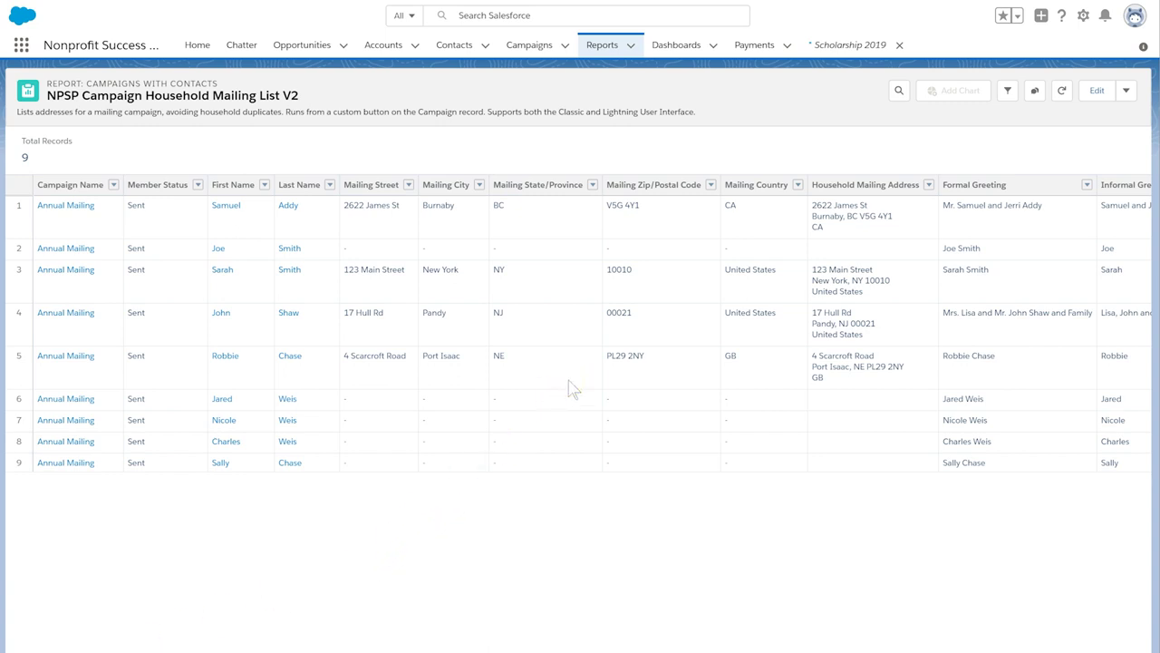
Step: Export the report as a formatted Excel .xlsx file and save it under its default name
left_click(1126, 90)
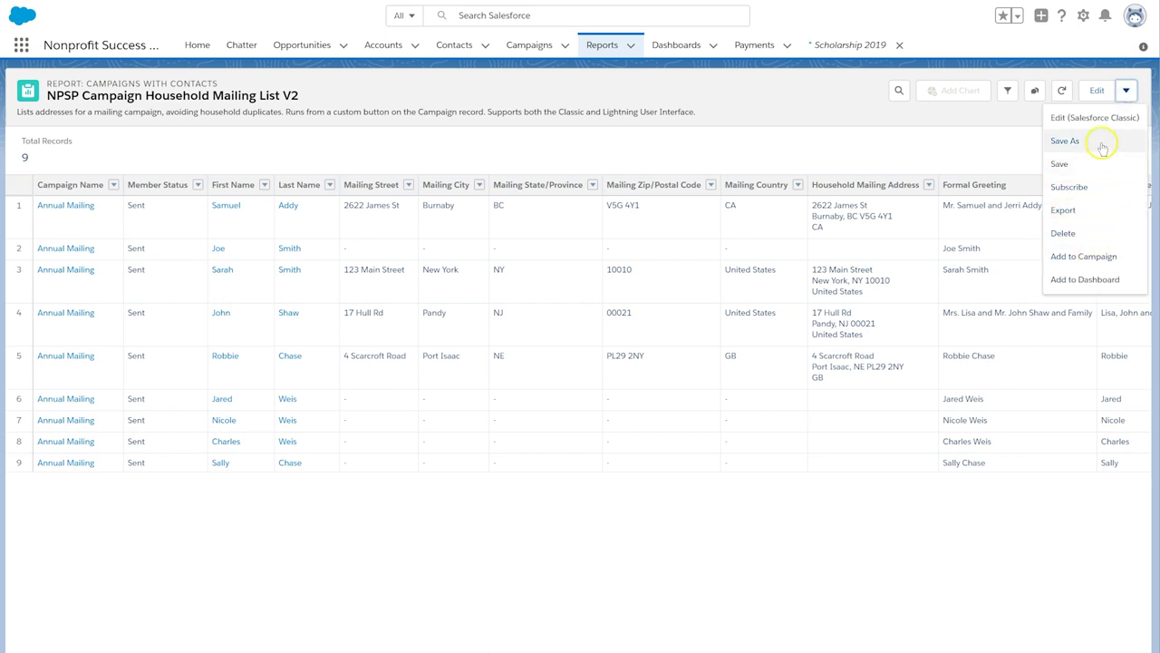
left_click(1086, 210)
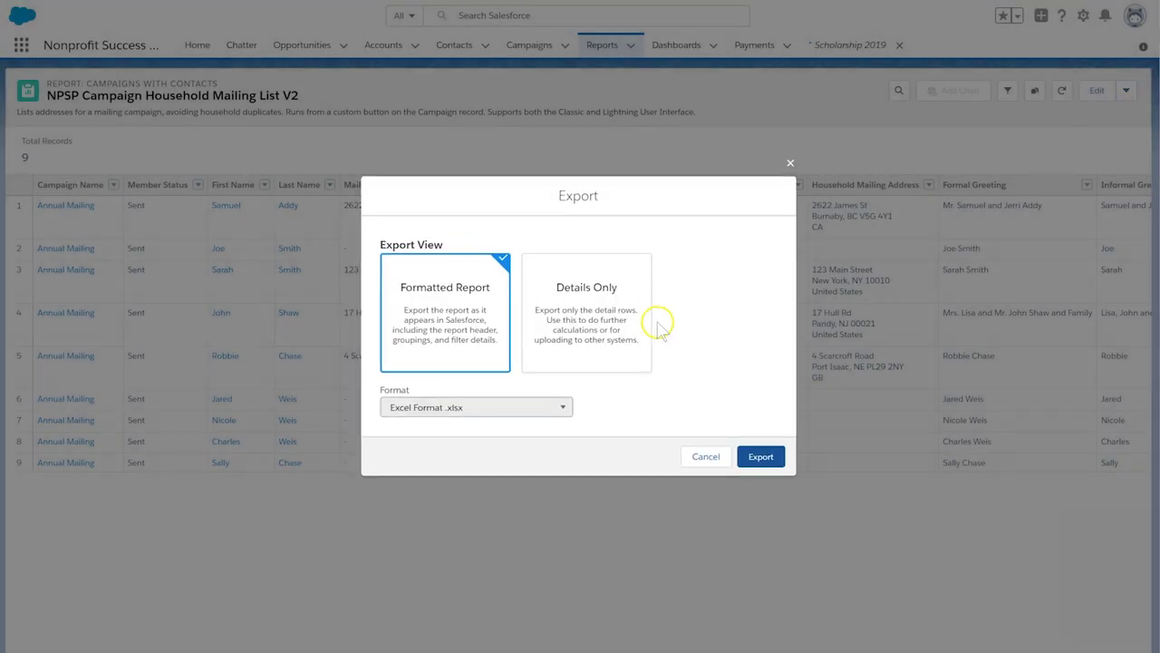
left_click(761, 456)
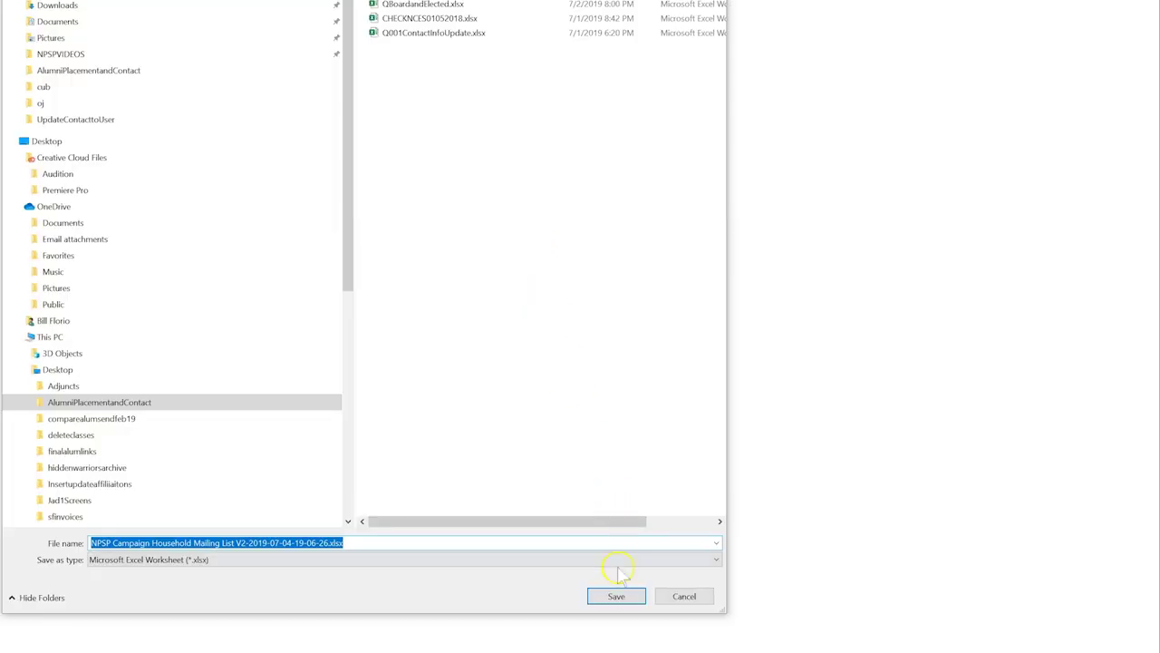
left_click(616, 595)
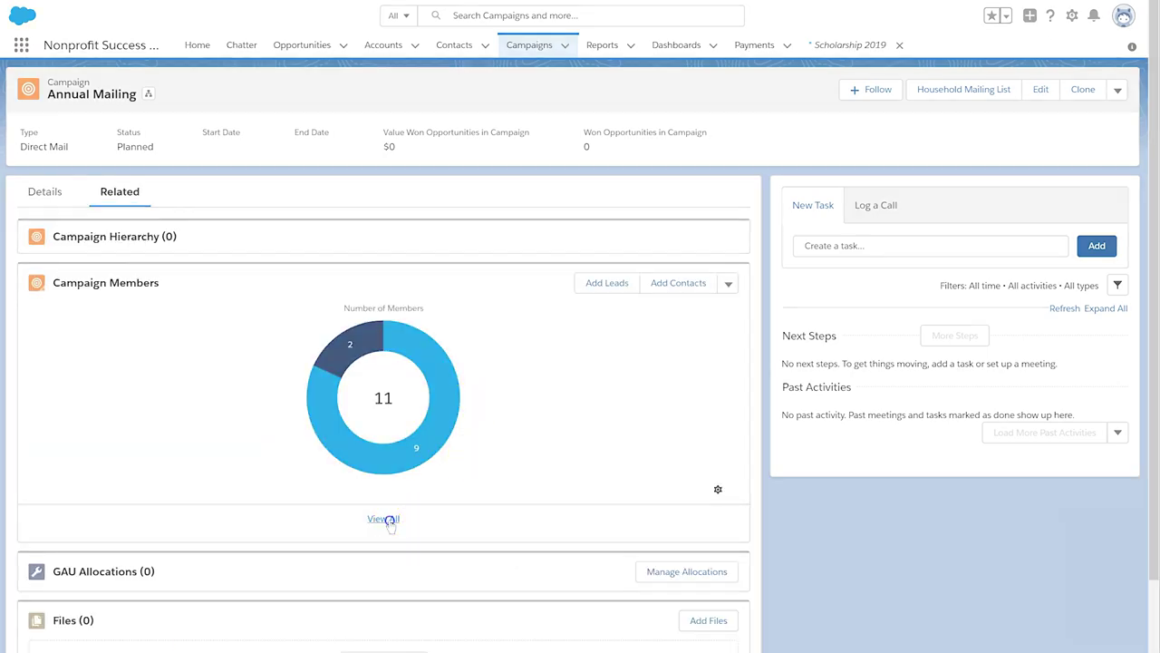
Step: List all Annual Mailing campaign members via View All under Campaign Members
left_click(385, 517)
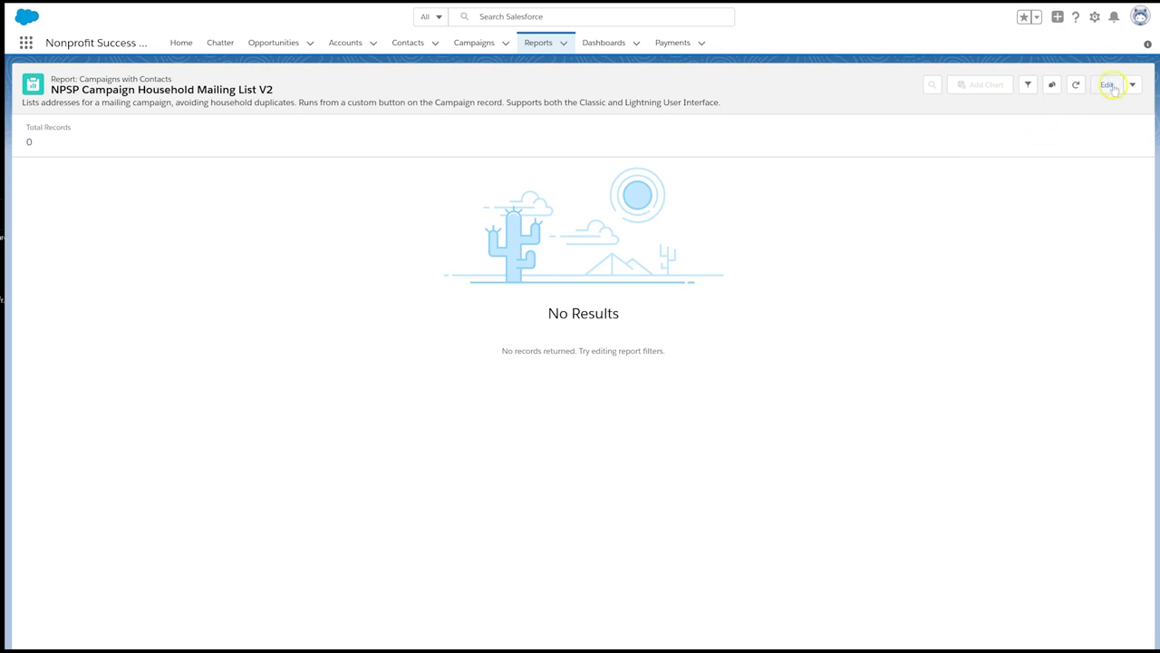
Step: Edit the report and add the Formal Greeting and Informal Greeting columns
left_click(1115, 85)
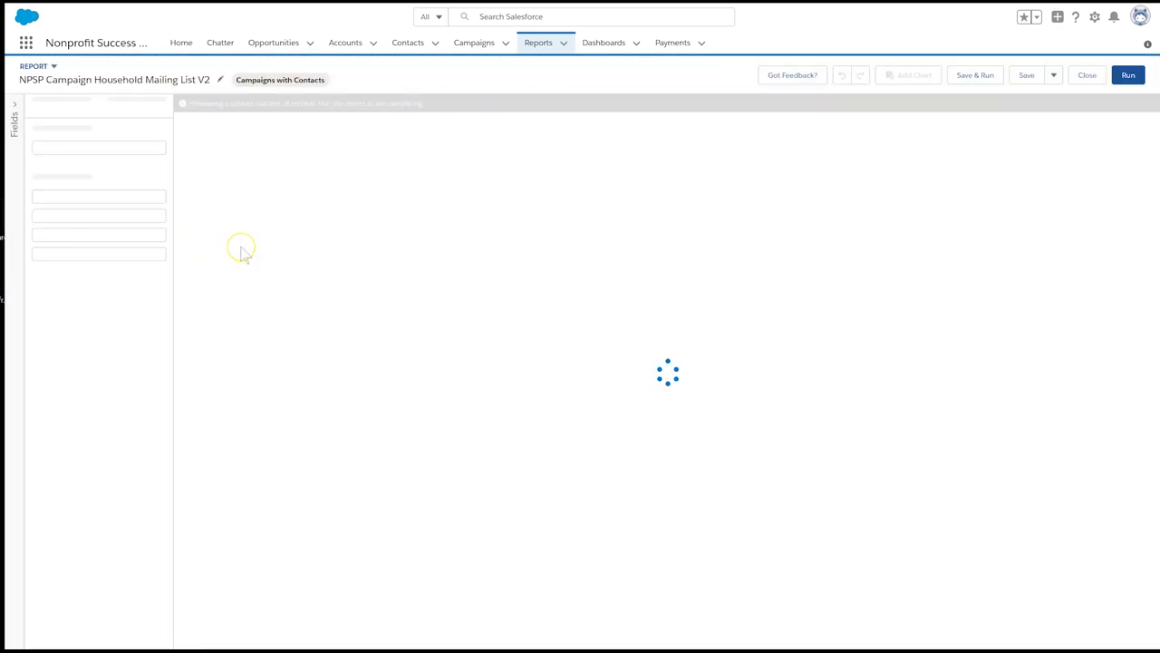
left_click(61, 238)
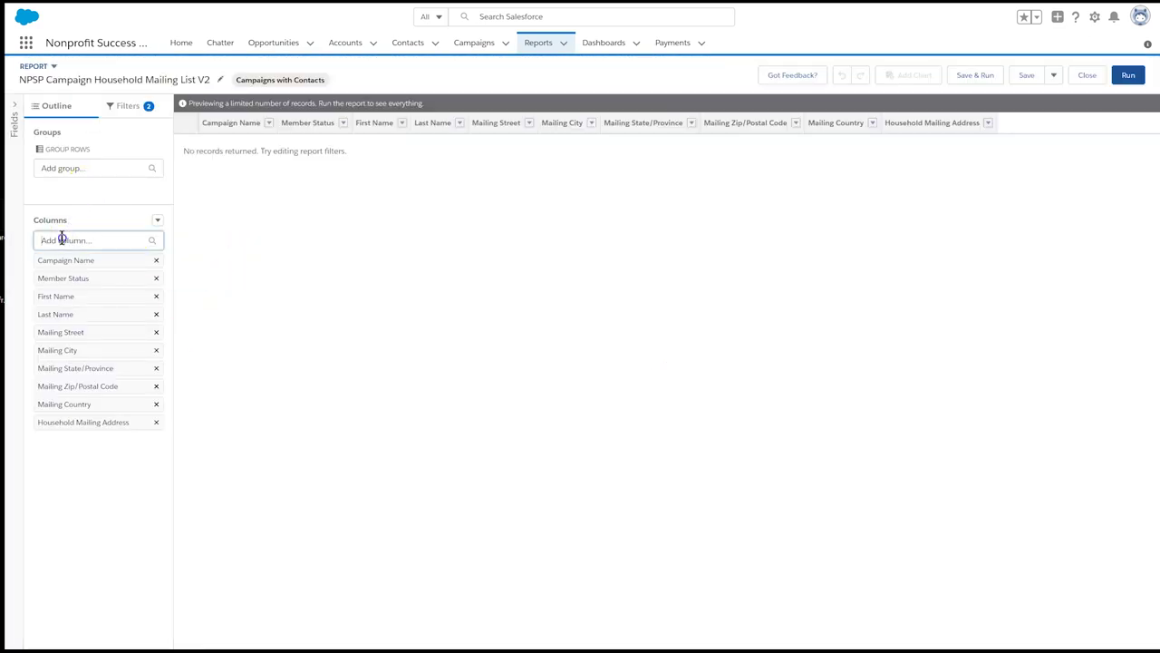
type("gree")
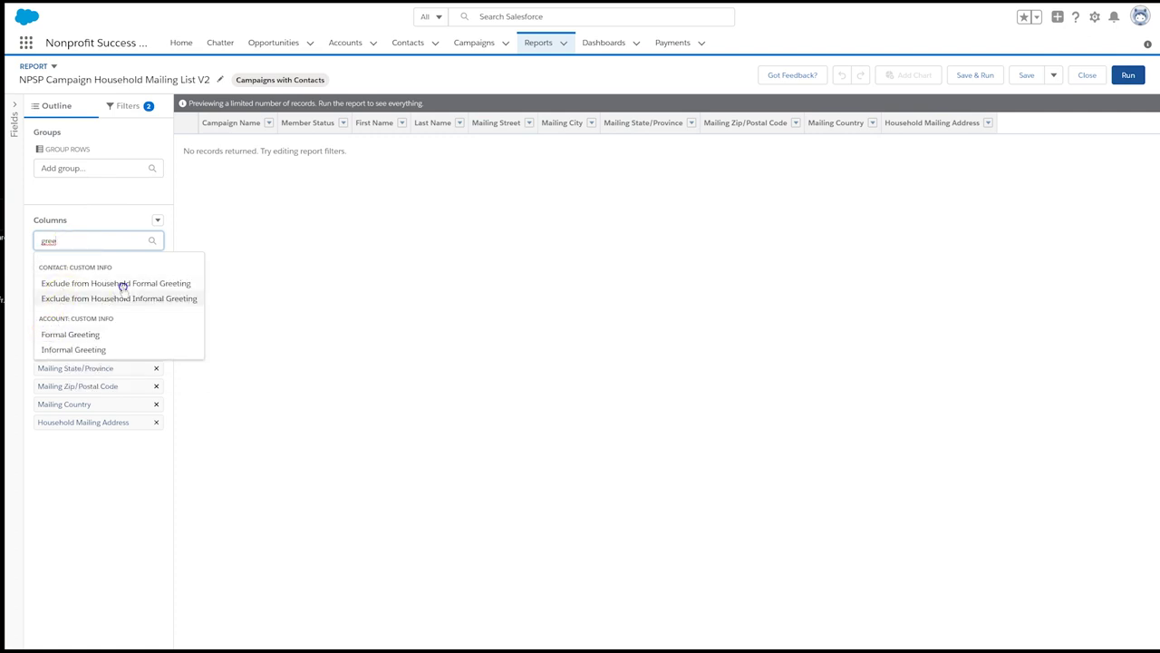
left_click(85, 333)
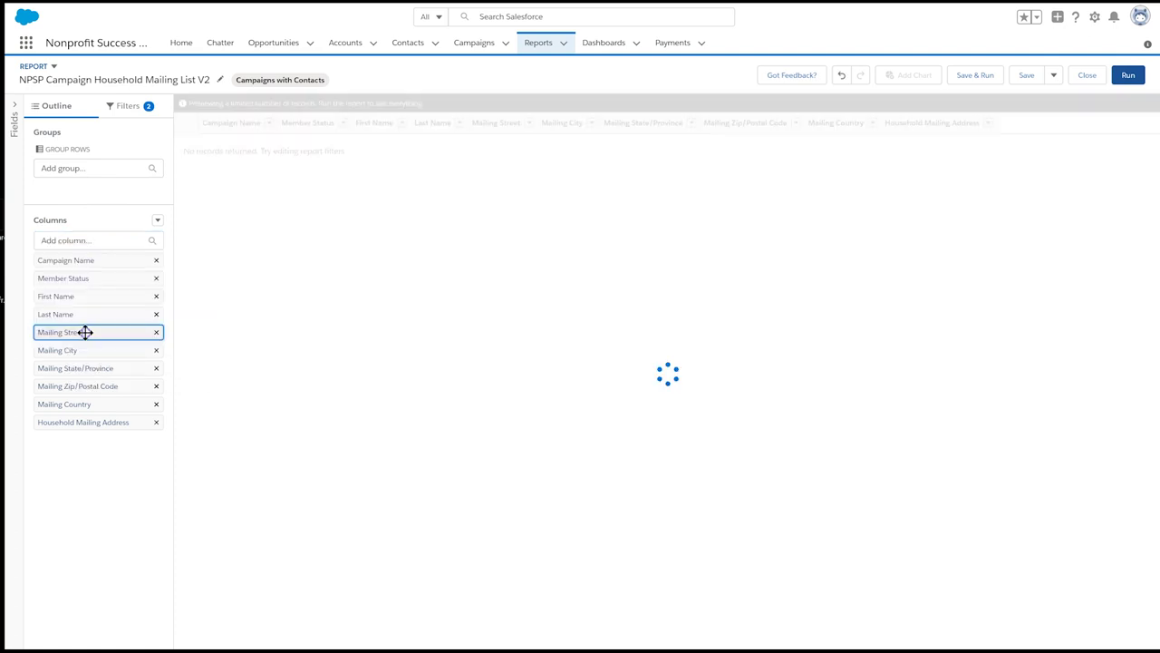
left_click(70, 234)
type("greet")
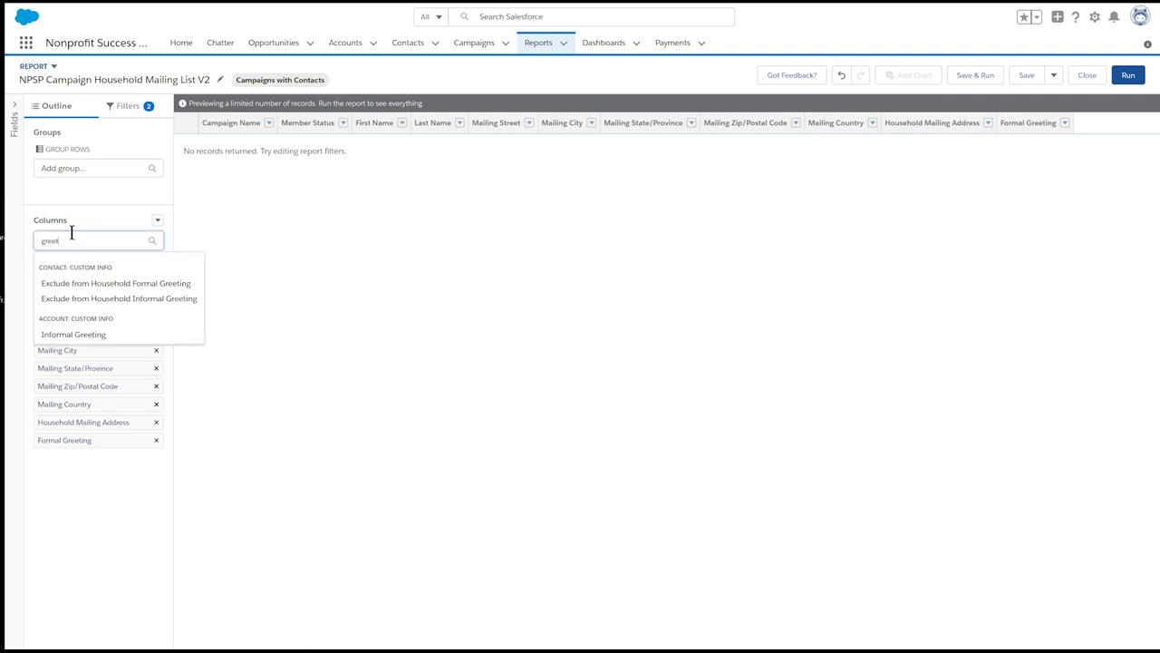
left_click(68, 334)
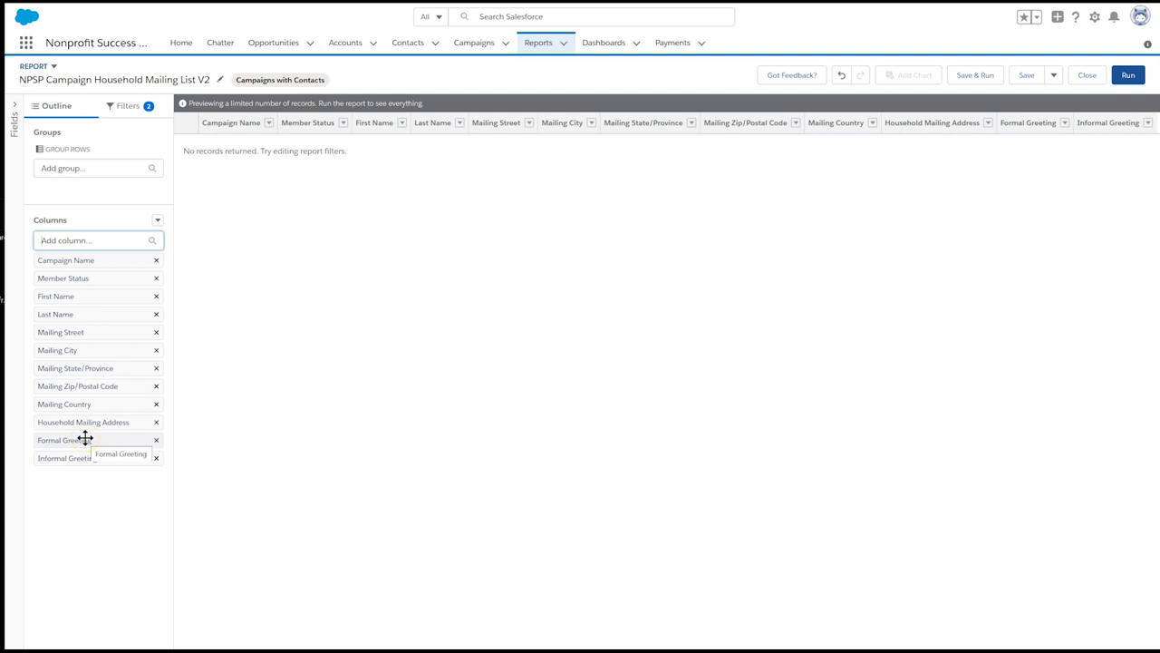
Step: Place Formal Greeting then Informal Greeting right after Campaign Name, and return to the campaign
left_click_drag(84, 439, 106, 270)
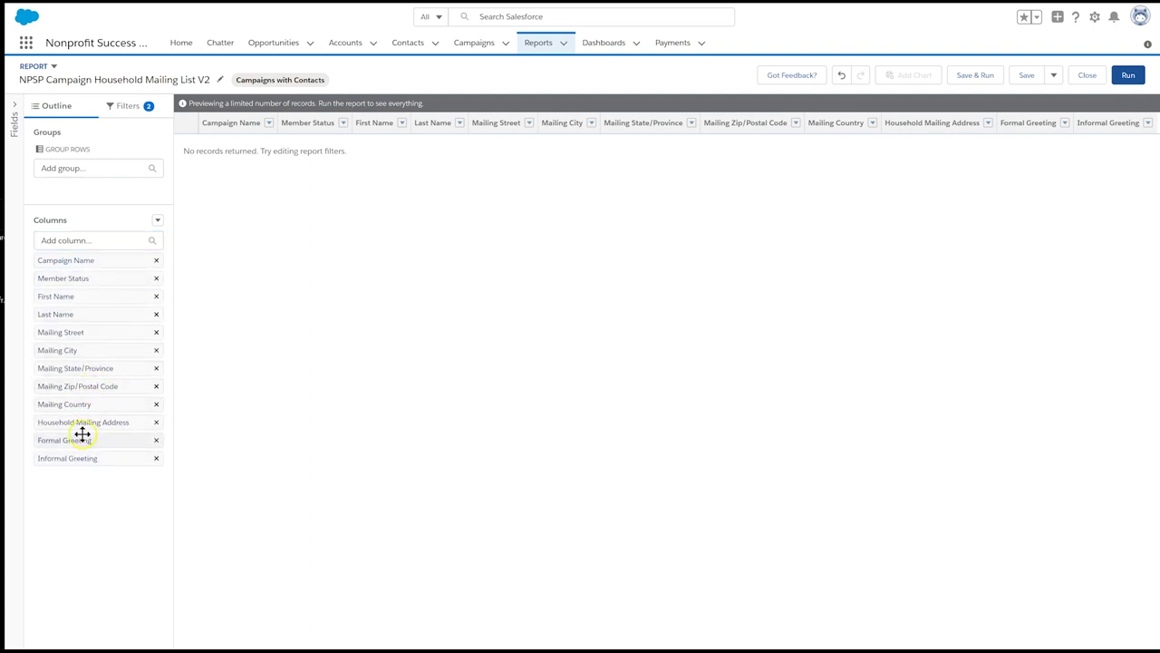
left_click_drag(82, 434, 82, 277)
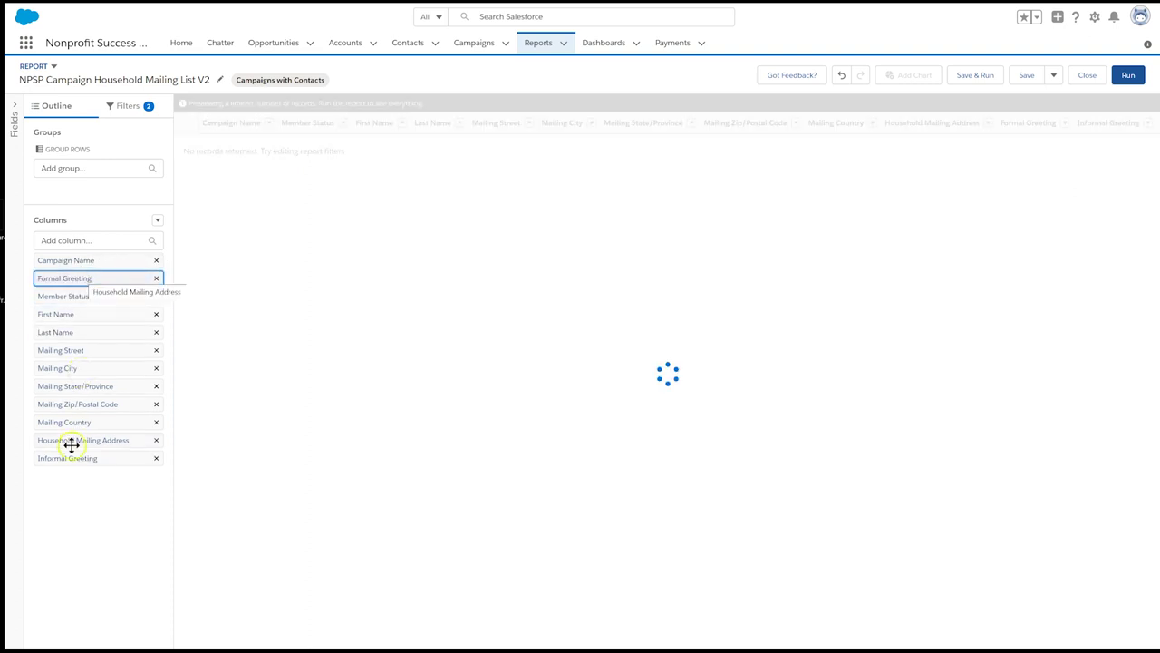
left_click_drag(70, 456, 88, 295)
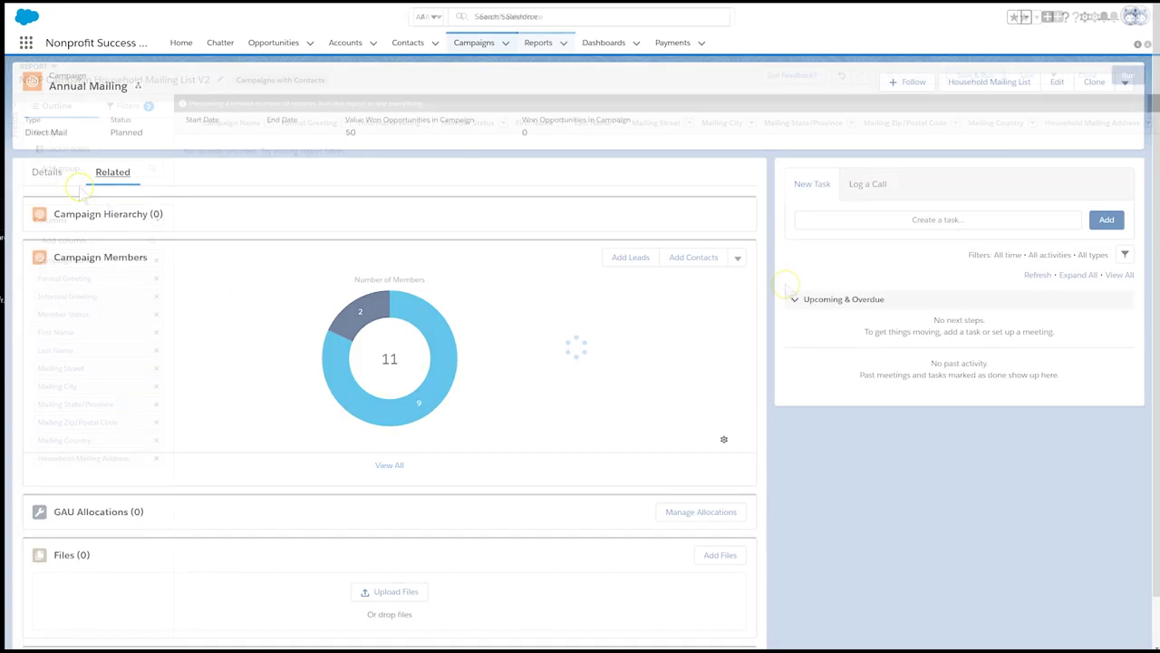
left_click(47, 172)
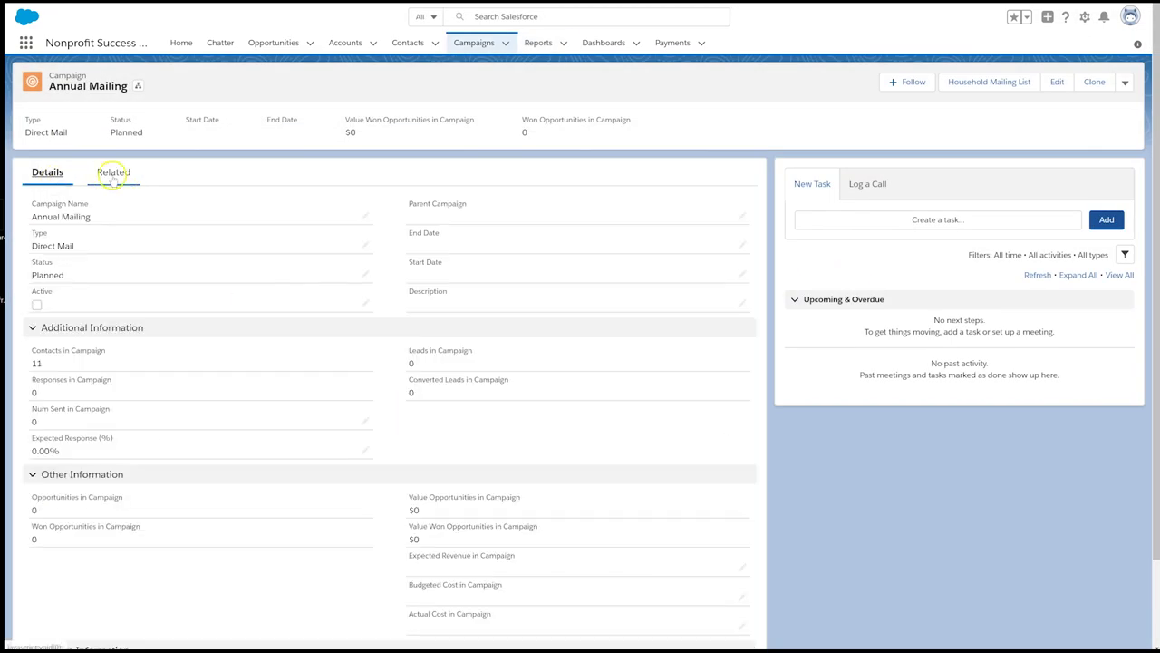
Step: Run the Household Mailing List from the Annual Mailing campaign's Related tab
left_click(113, 173)
left_click(952, 81)
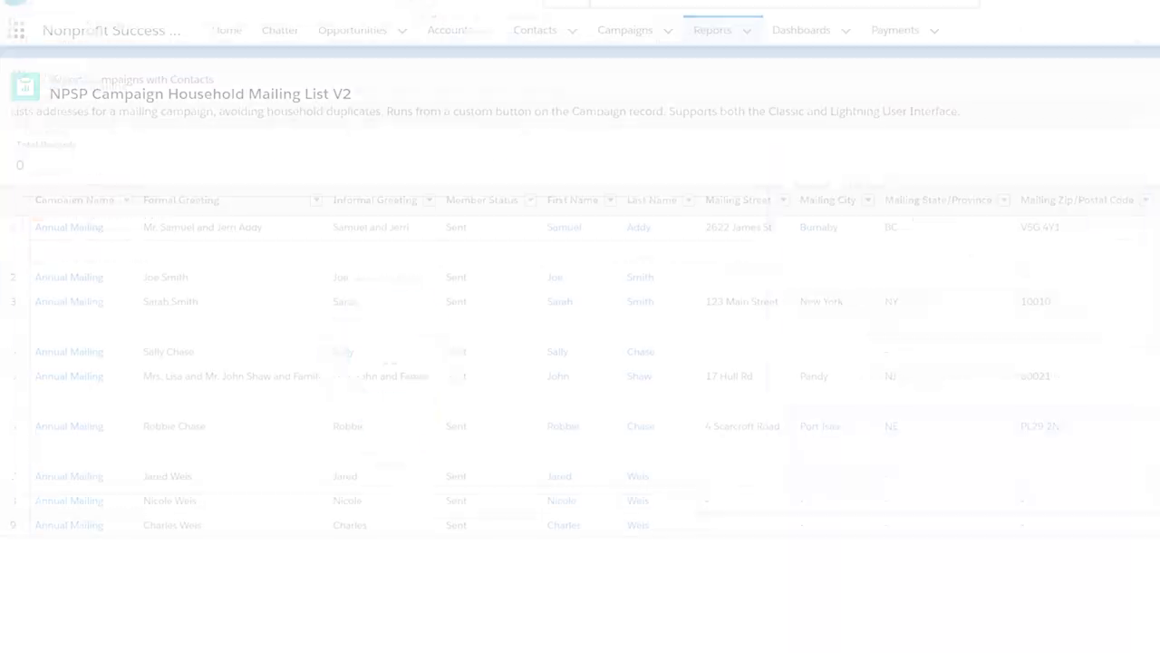